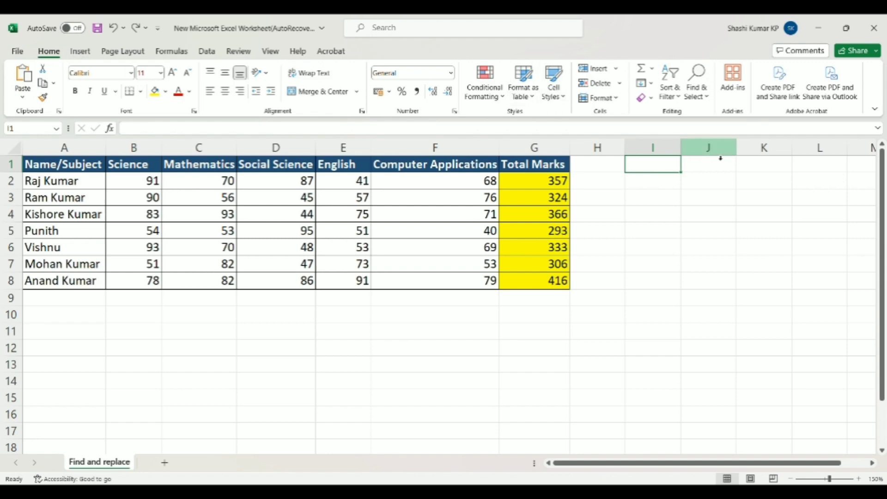
Find all cells on the sheet that contain 2
{"action": "left_click", "coordinate": [702, 92]}
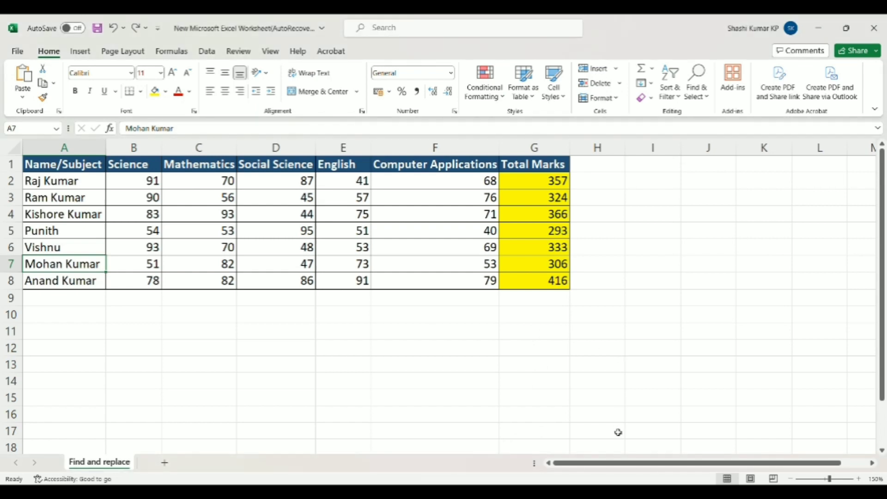
{"action": "left_click", "coordinate": [698, 90]}
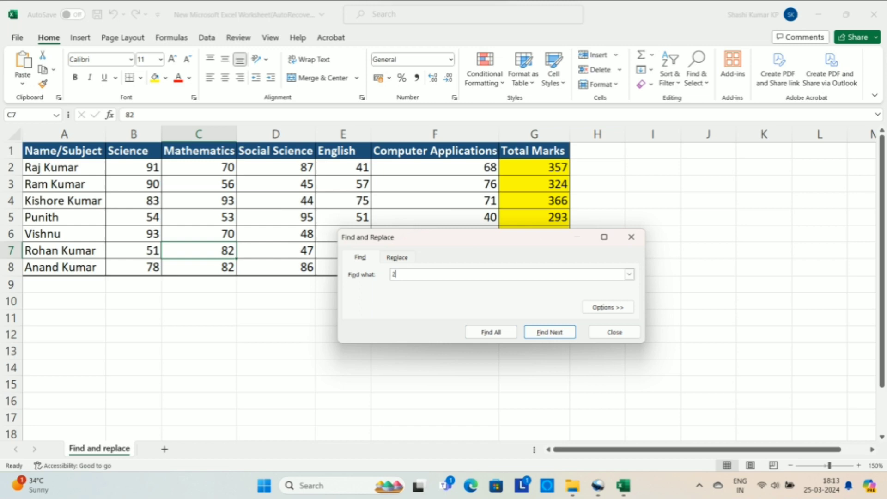
{"action": "key", "text": "alt+i"}
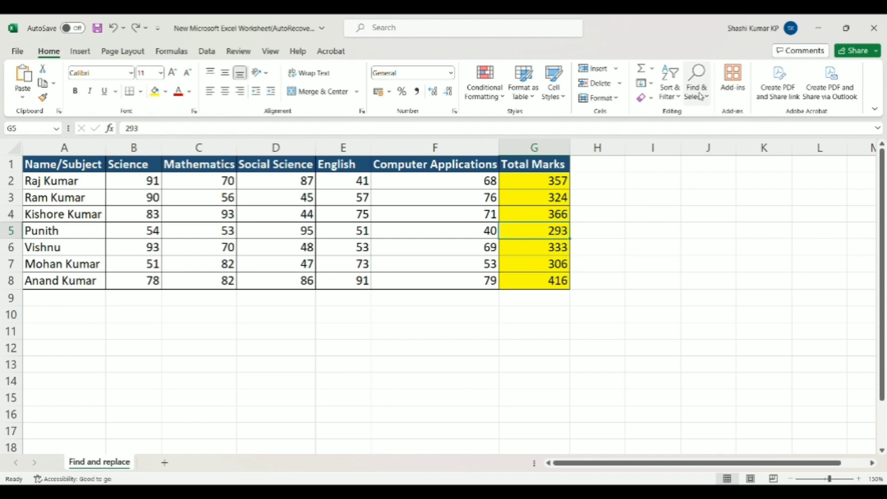
Replace all occurrences of the student's first name in cell A7 with a different first name
{"action": "left_click", "coordinate": [700, 96]}
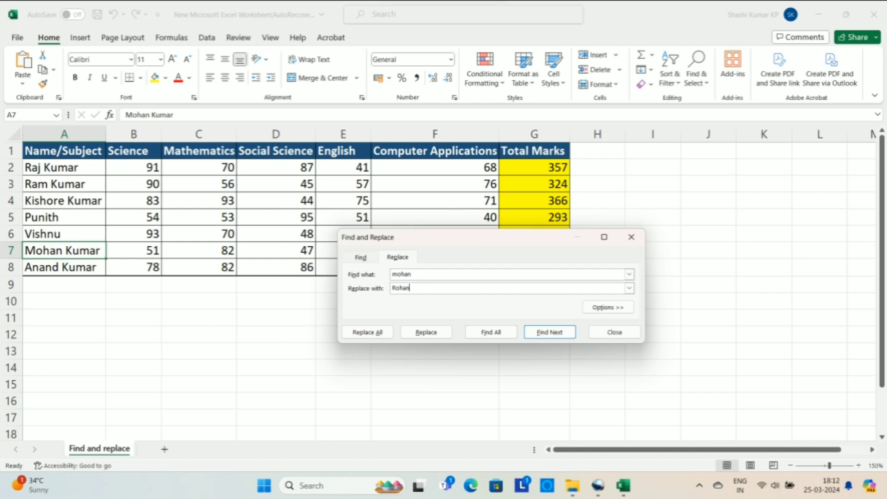
{"action": "key", "text": "alt+a"}
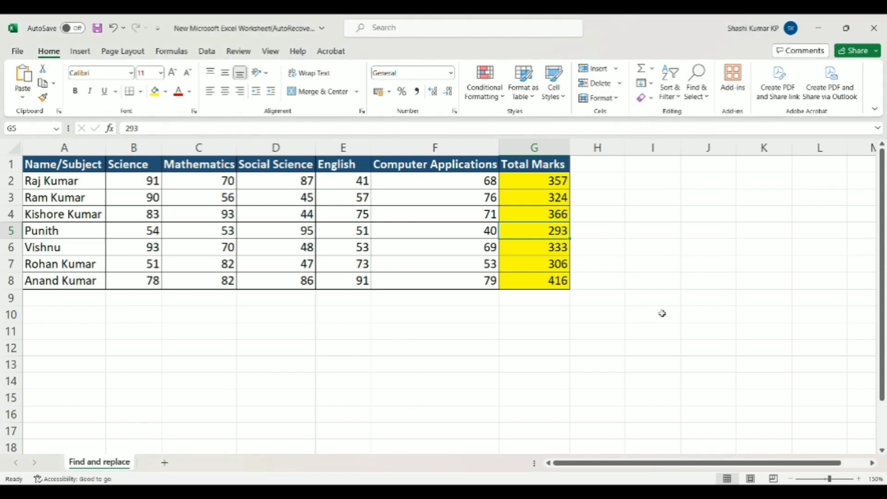
Replace every 2 on the sheet with 4 using Find and Replace
{"action": "left_click", "coordinate": [703, 97]}
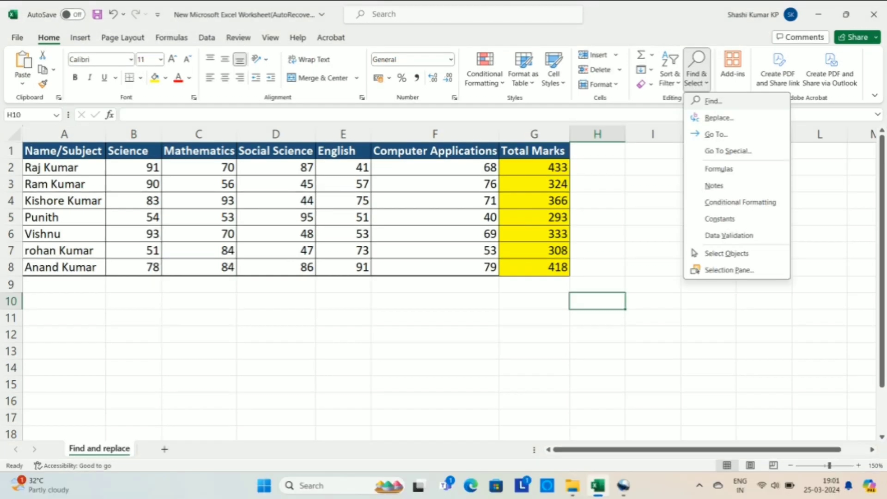
{"action": "left_click", "coordinate": [707, 101]}
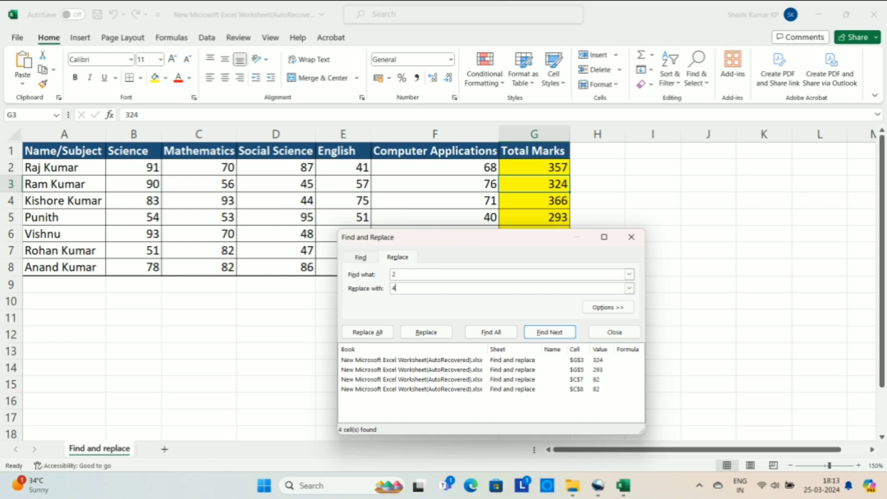
{"action": "key", "text": "alt+a"}
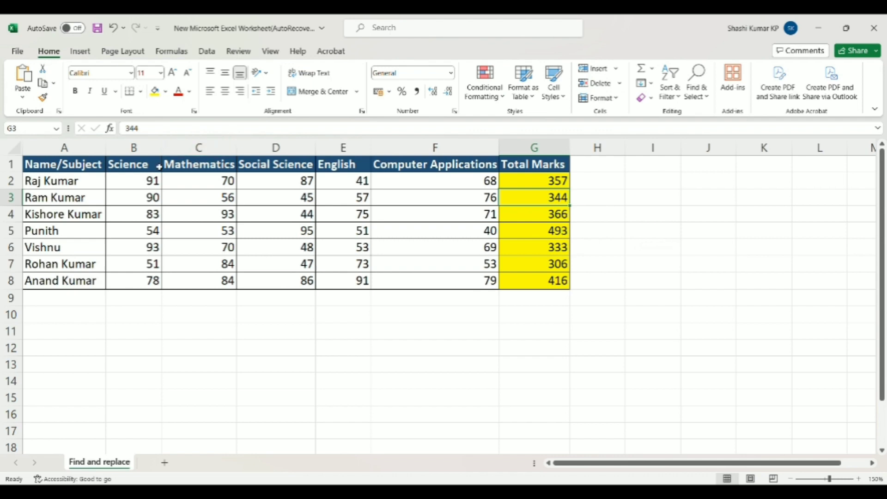
{"action": "left_click", "coordinate": [151, 181]}
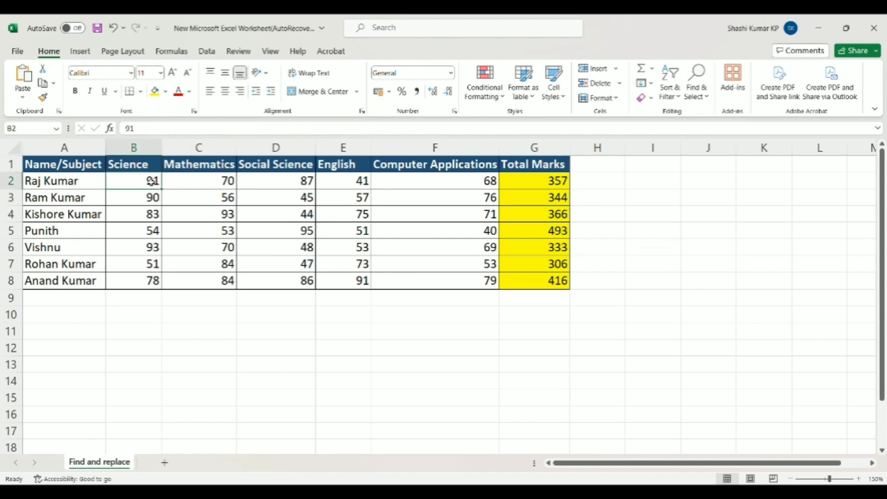
{"action": "left_click", "coordinate": [88, 180]}
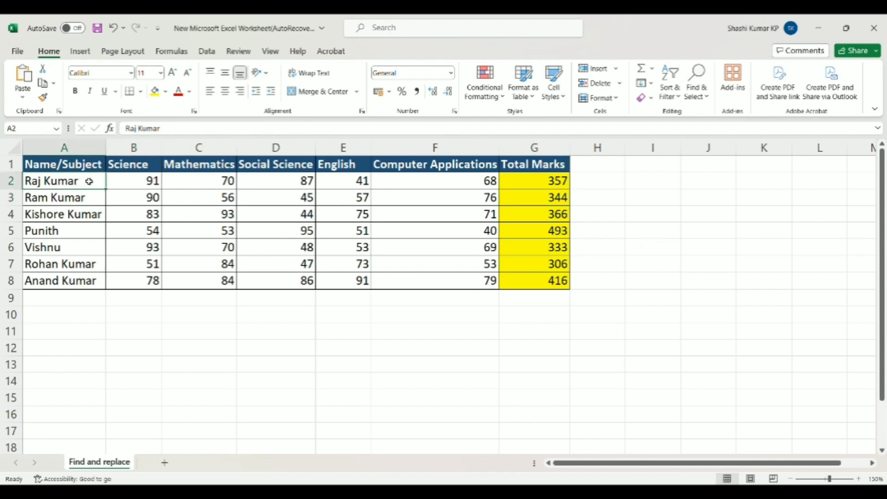
{"action": "double_click", "coordinate": [89, 181]}
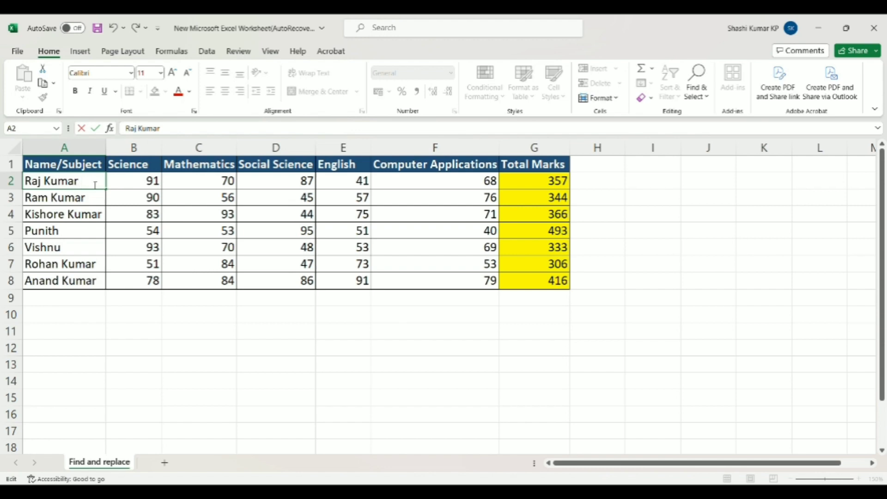
{"action": "type", "text": "k"}
{"action": "key", "text": "BackSpace"}
{"action": "key", "text": "Escape"}
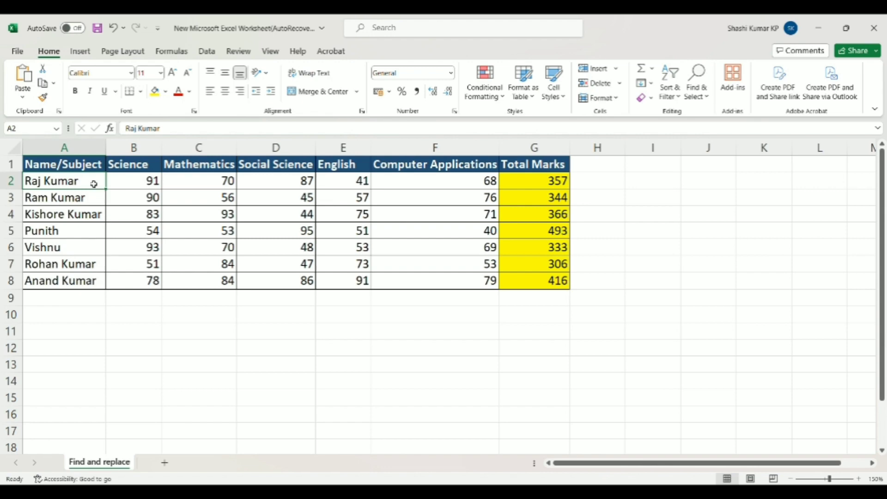
{"action": "double_click", "coordinate": [95, 184]}
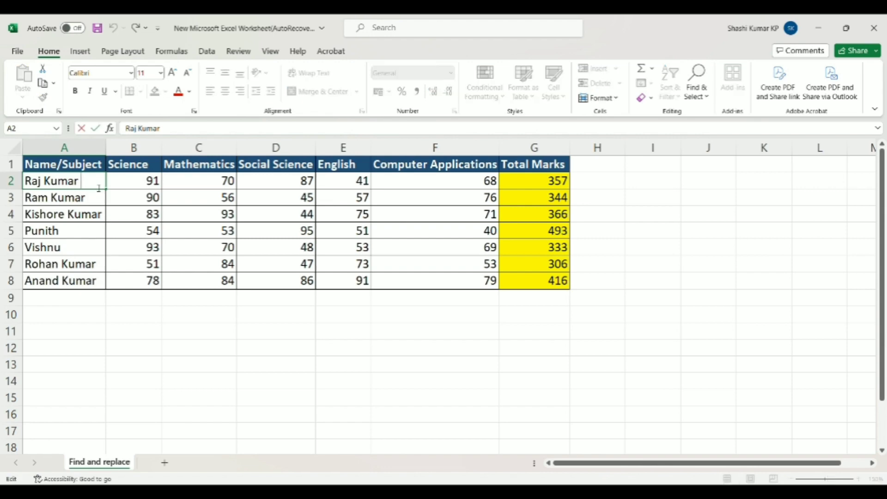
{"action": "left_click", "coordinate": [127, 183]}
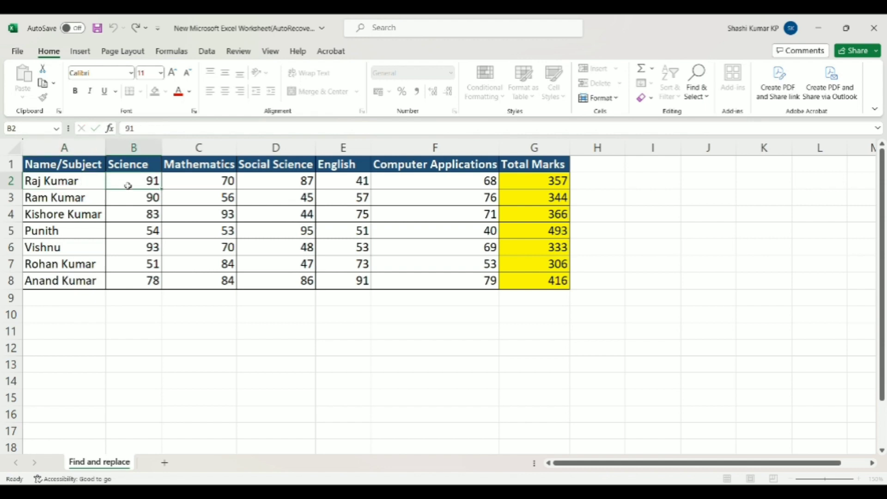
{"action": "left_click", "coordinate": [99, 188]}
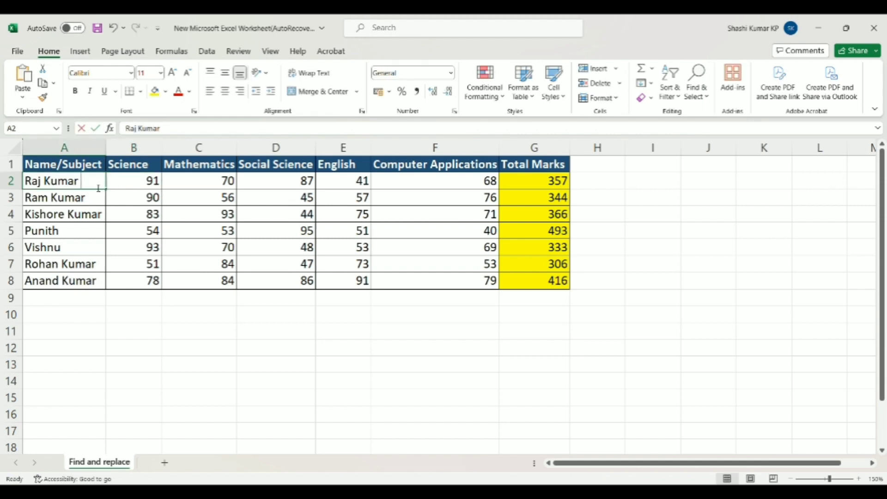
{"action": "left_click", "coordinate": [127, 228]}
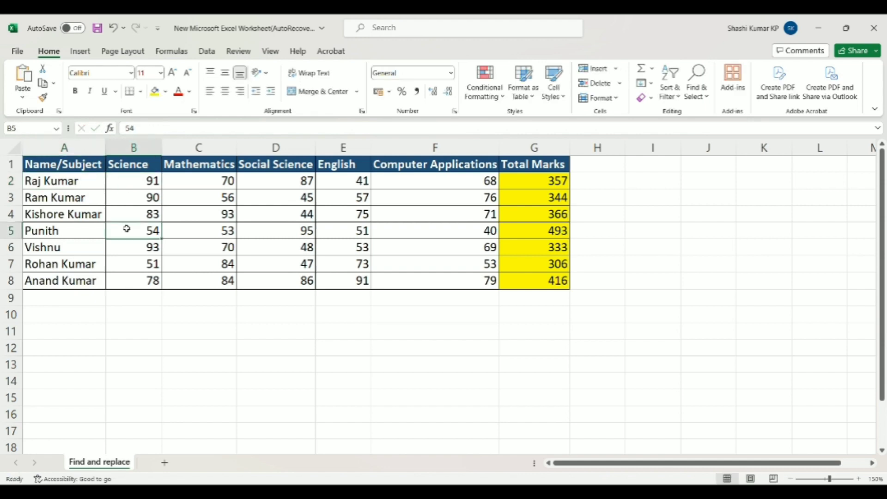
{"action": "left_click", "coordinate": [94, 197]}
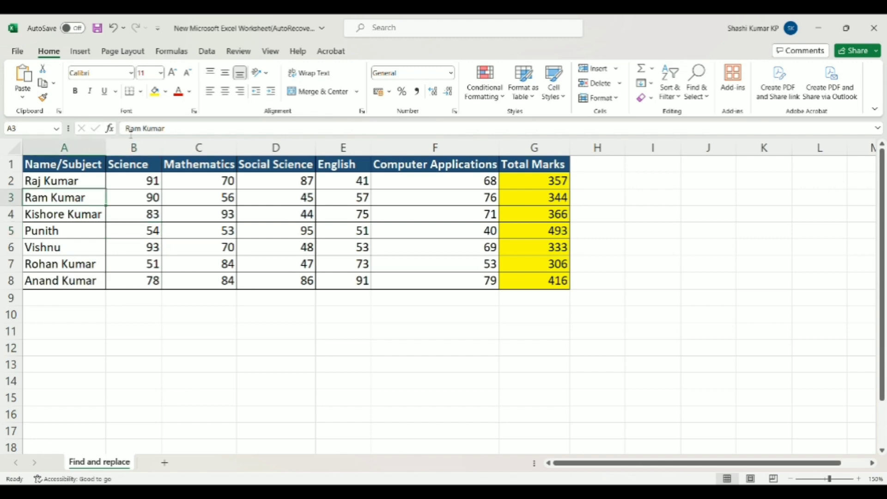
Overwrite the student name in cell A2 with the text random
{"action": "left_click", "coordinate": [83, 181]}
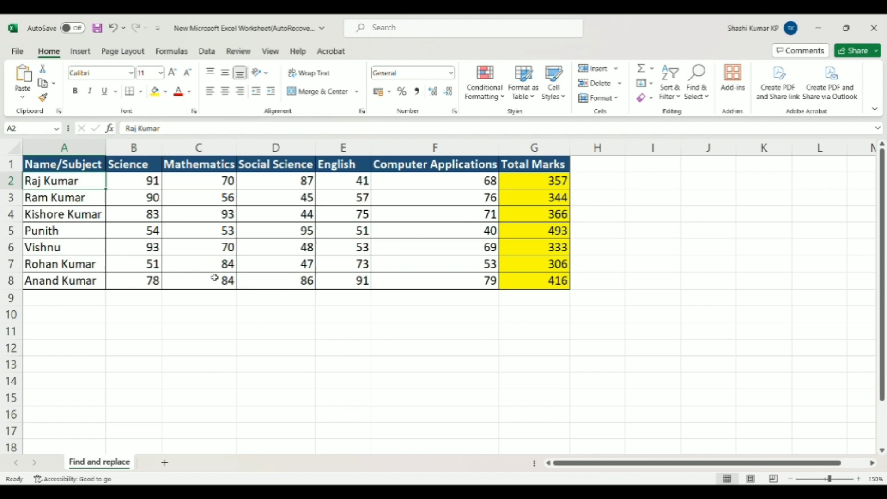
{"action": "type", "text": "random"}
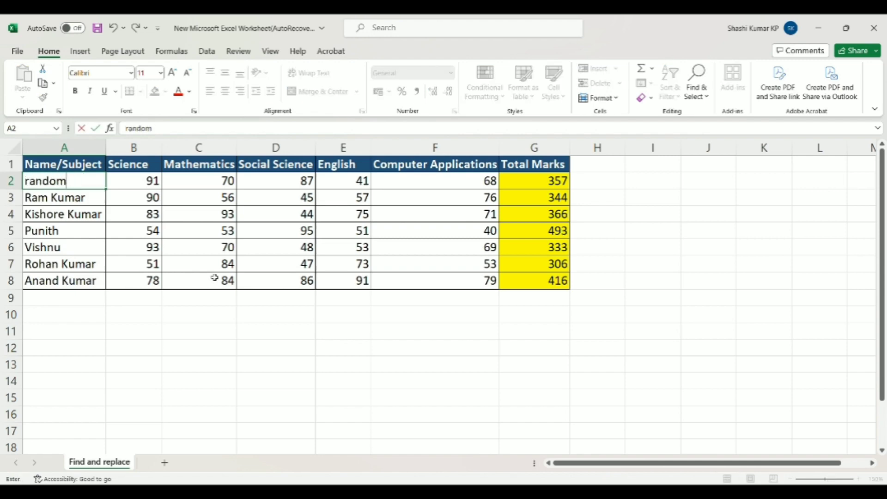
{"action": "left_click", "coordinate": [204, 259]}
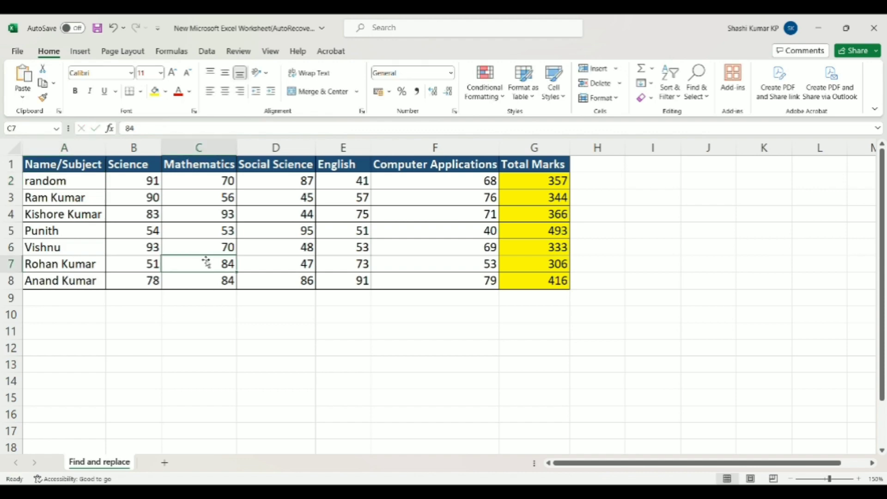
{"action": "left_click", "coordinate": [86, 185]}
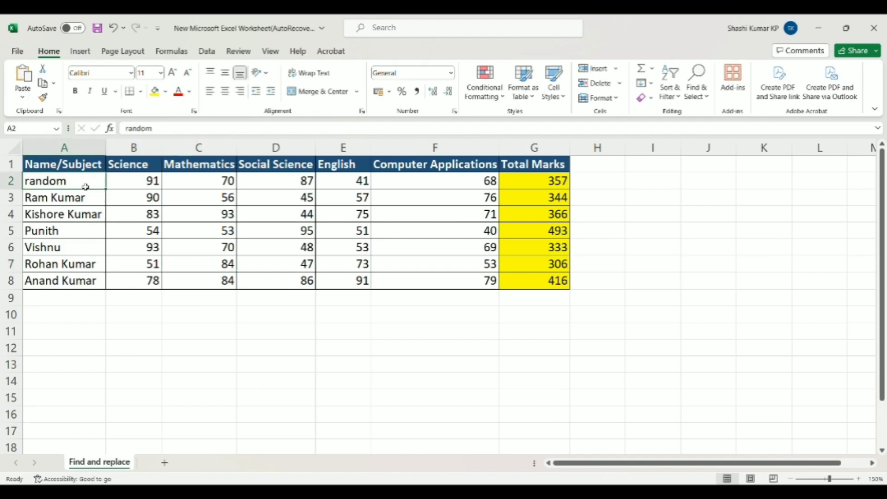
Total the Computer Applications marks F2:F8 in cell F9 with AutoSum
{"action": "double_click", "coordinate": [536, 184]}
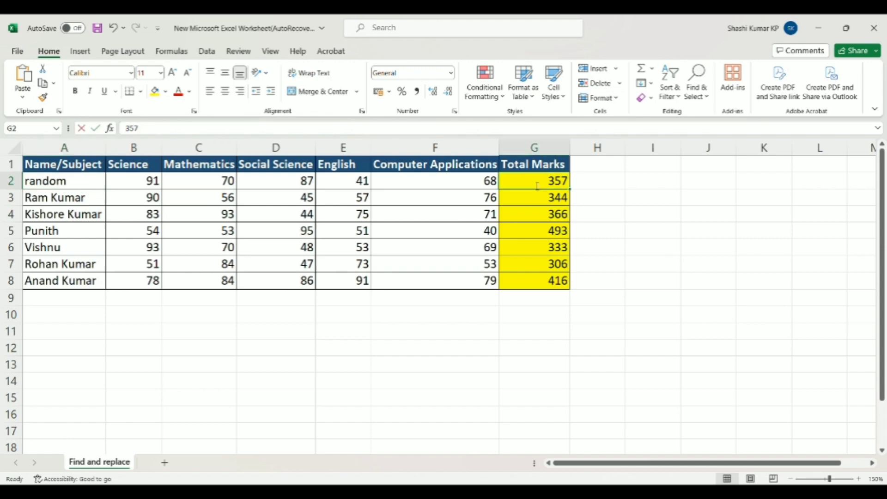
{"action": "left_click", "coordinate": [617, 226]}
{"action": "left_click_drag", "start_coordinate": [489, 180], "coordinate": [488, 300]}
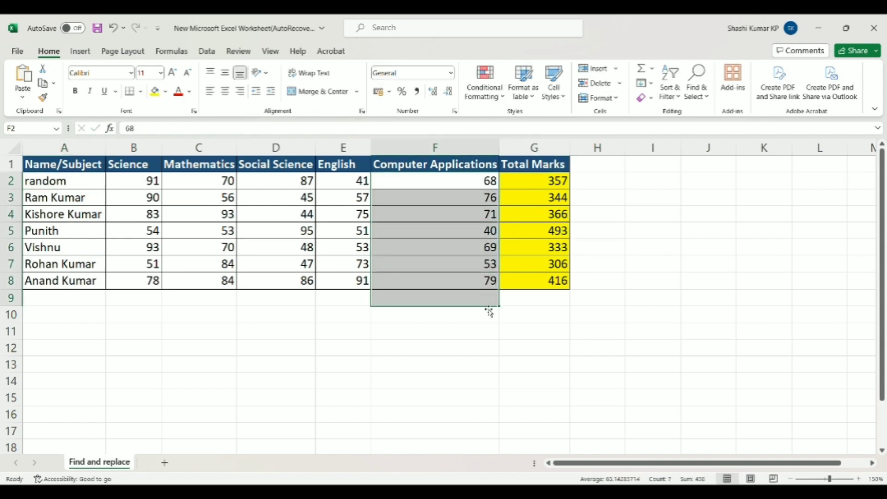
{"action": "left_click", "coordinate": [642, 70]}
{"action": "key", "text": "Return"}
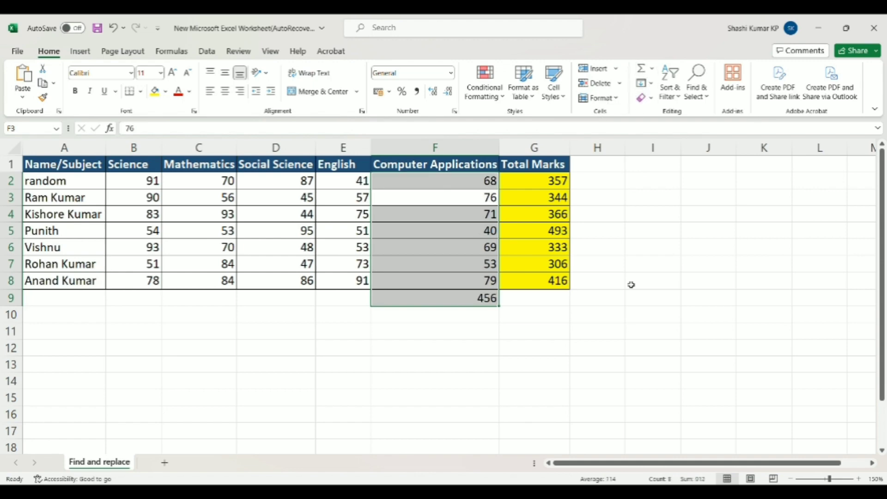
{"action": "left_click", "coordinate": [586, 302]}
Extend the formula in cell F9 to =SUM(F2:F8)+G8
{"action": "double_click", "coordinate": [496, 300]}
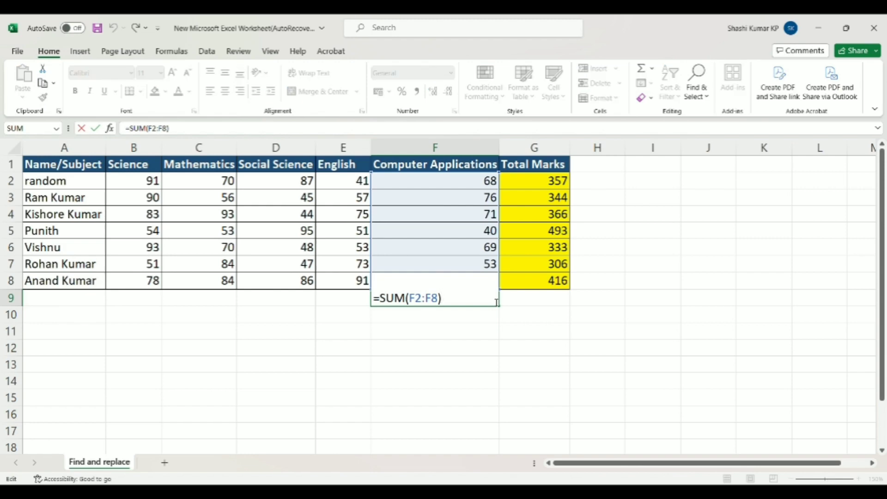
{"action": "type", "text": "+"}
{"action": "left_click", "coordinate": [545, 280]}
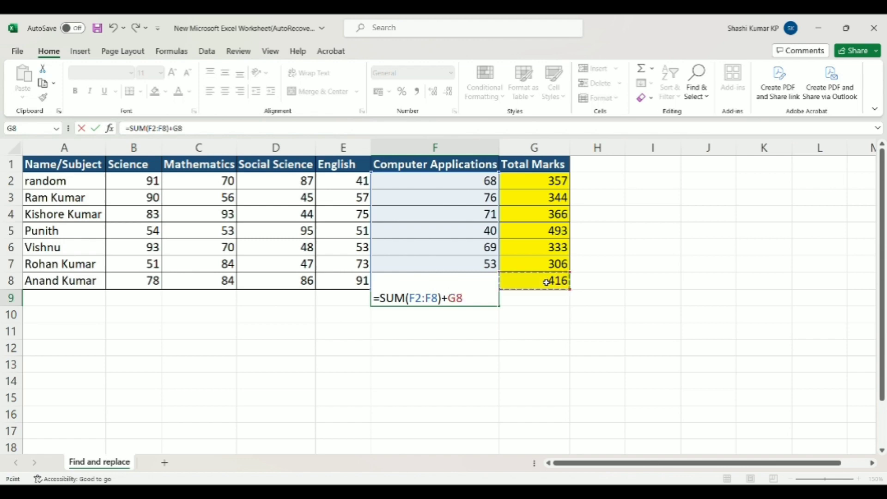
{"action": "key", "text": "Return"}
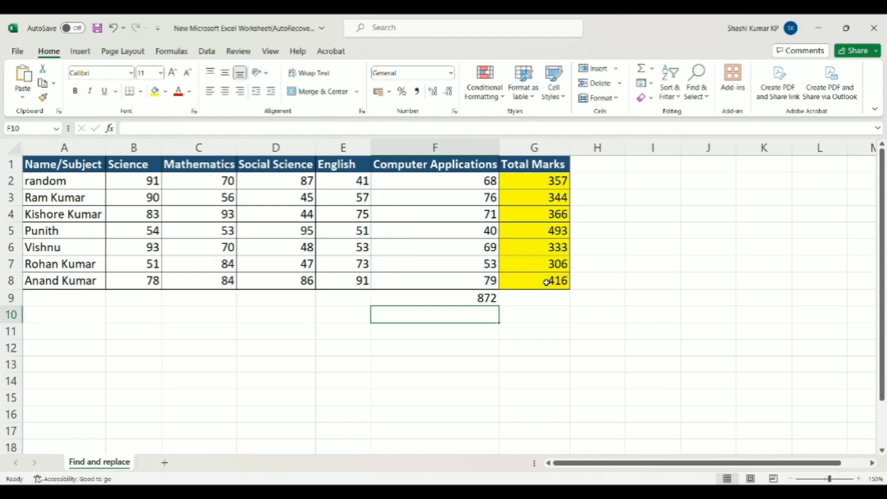
Remove the added G8 reference from the formula in cell F9 so it only sums F2:F8
{"action": "left_click", "coordinate": [479, 300]}
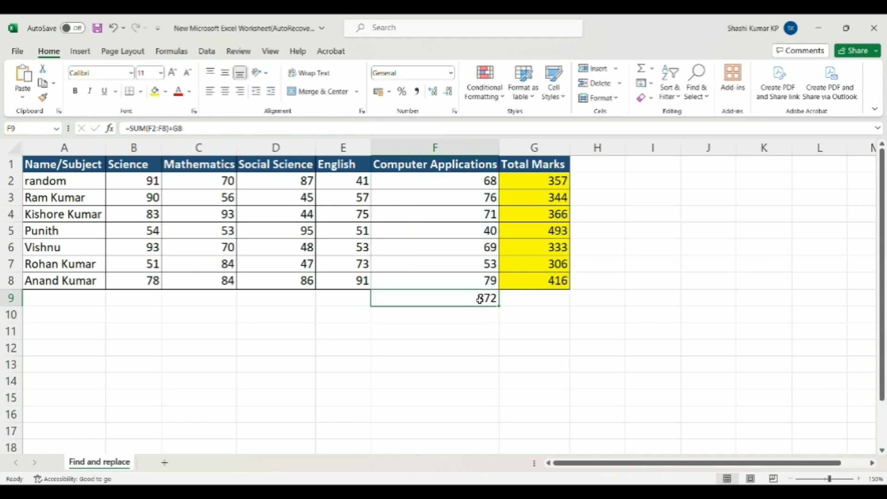
{"action": "left_click", "coordinate": [202, 132]}
{"action": "key", "text": "BackSpace"}
{"action": "key", "text": "BackSpace"}
{"action": "key", "text": "BackSpace"}
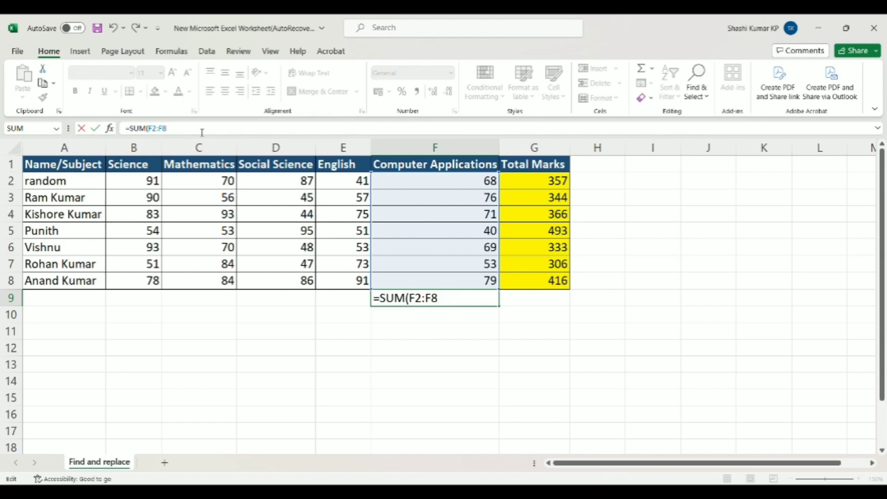
{"action": "key", "text": "Return"}
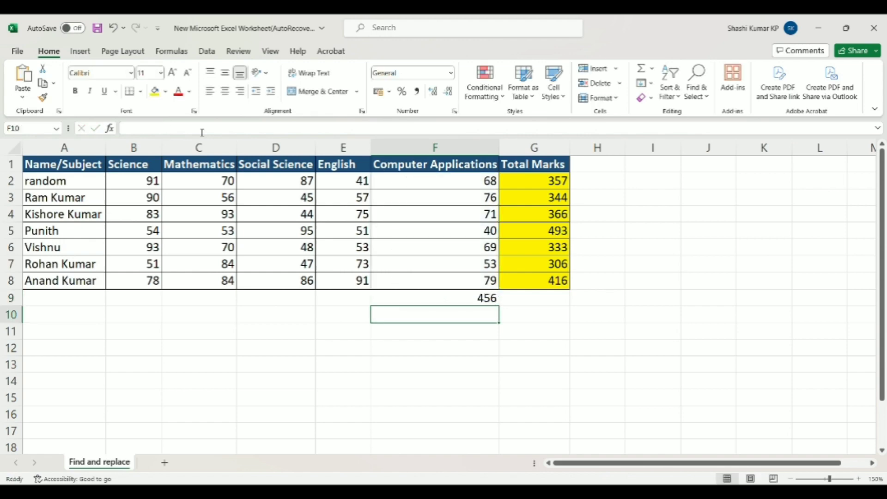